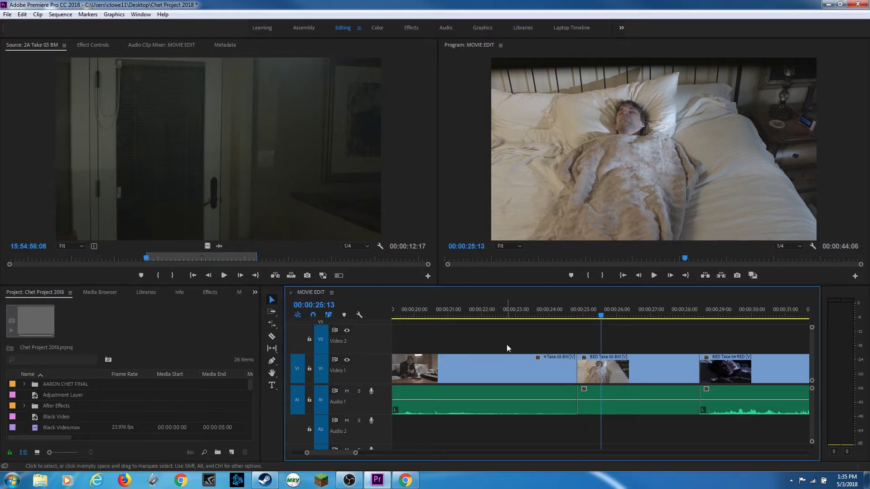
Step: Make a trial Razor cut in the 4 Take 03 BM clip, then undo it
key("c")
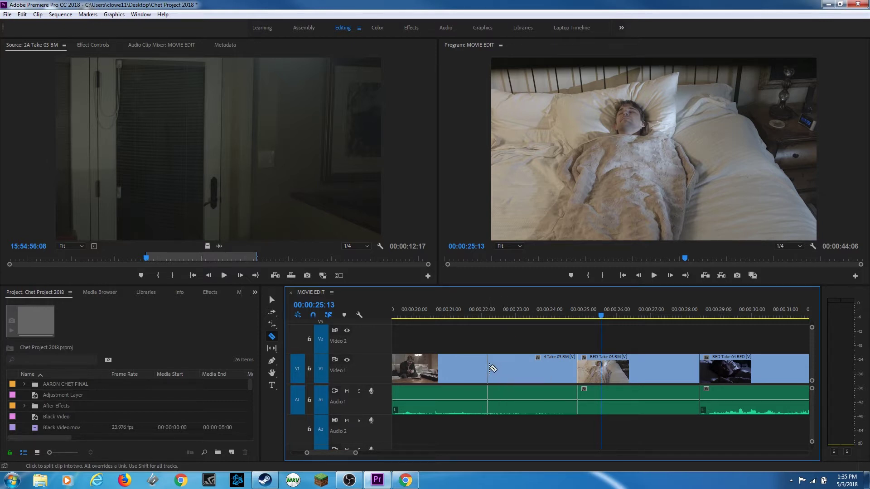
left_click(483, 367)
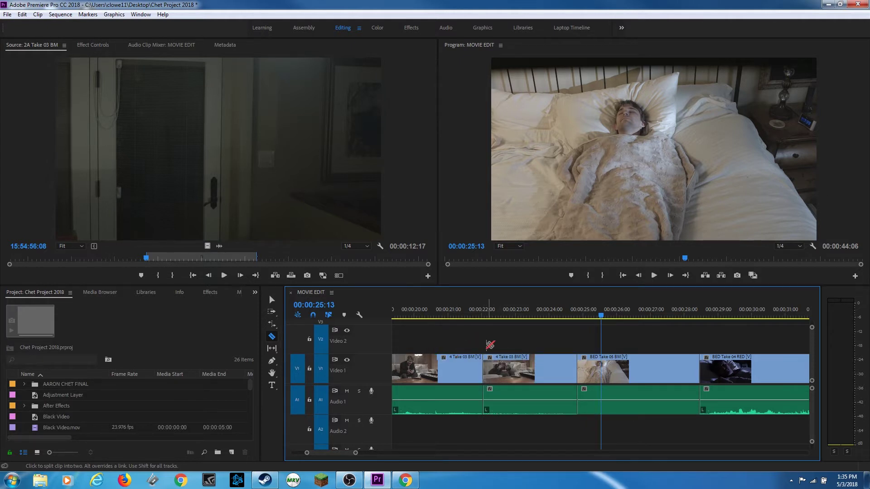
key("ctrl+z")
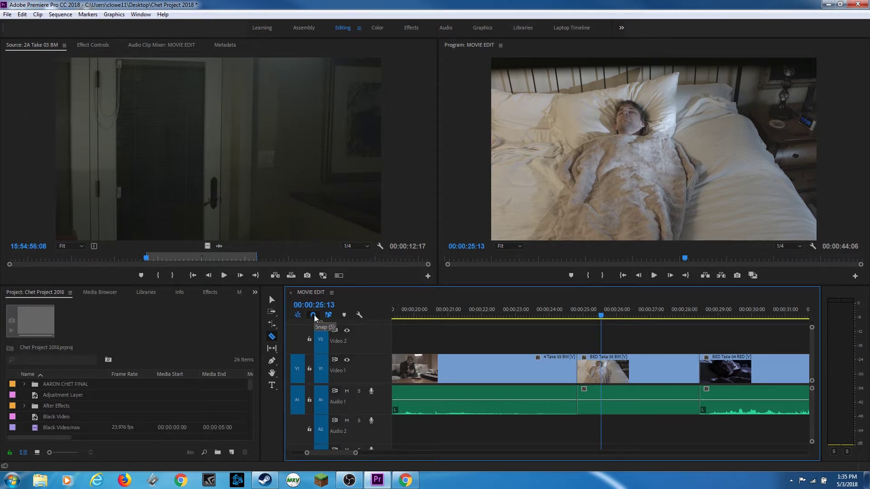
Step: Scrub and play the sequence, stopping the playhead at 00:00:27:11 inside BED Take 05 BM
left_click_drag(605, 318, 631, 326)
key("space")
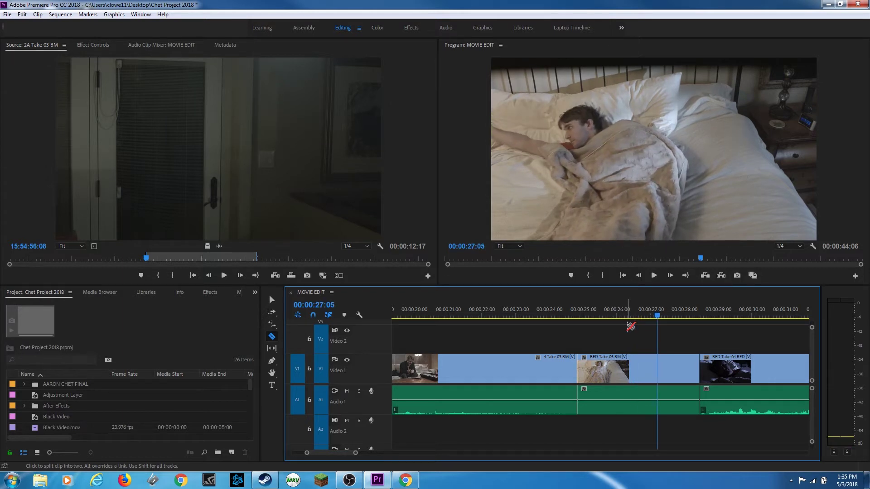
key("space")
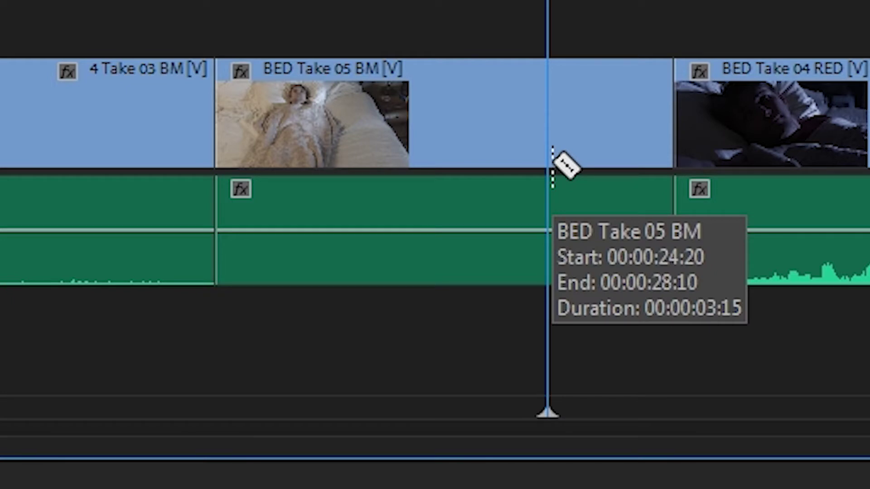
Step: Cut BED Take 05 BM at 00:00:27:11 and ripple-delete its short tail piece, after a trial plain delete
left_click(549, 132)
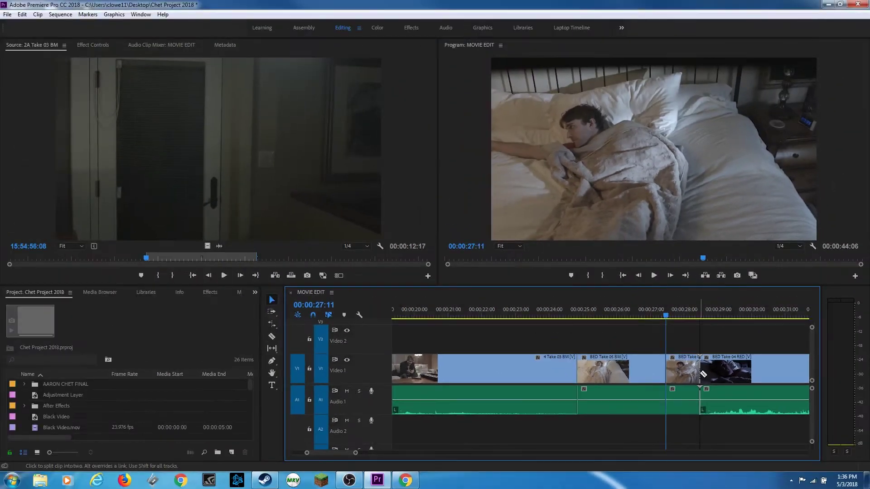
left_click(689, 375)
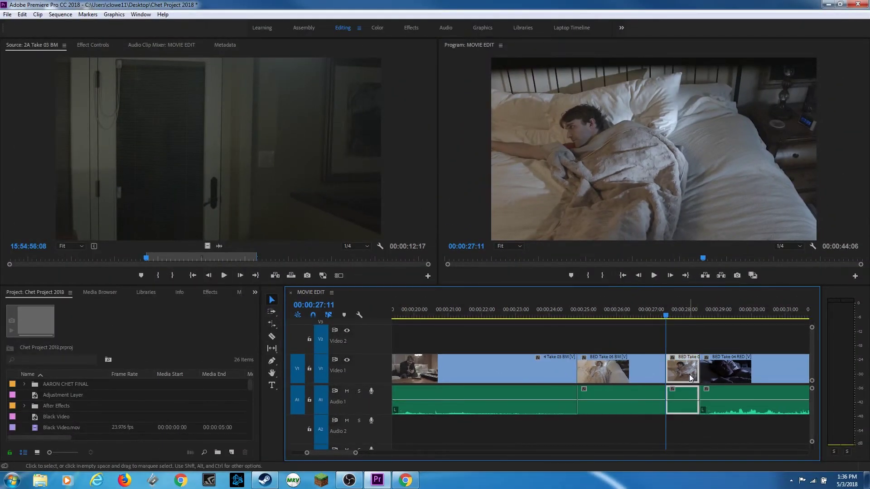
key("Delete")
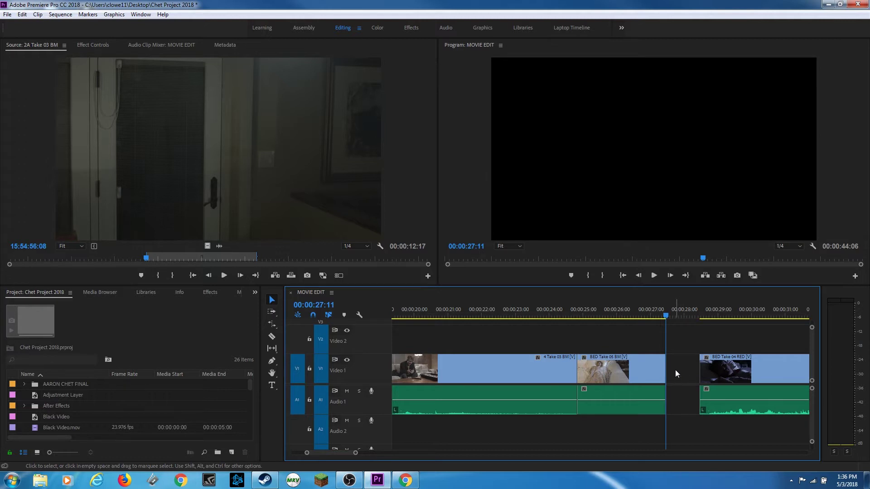
key("ctrl+z")
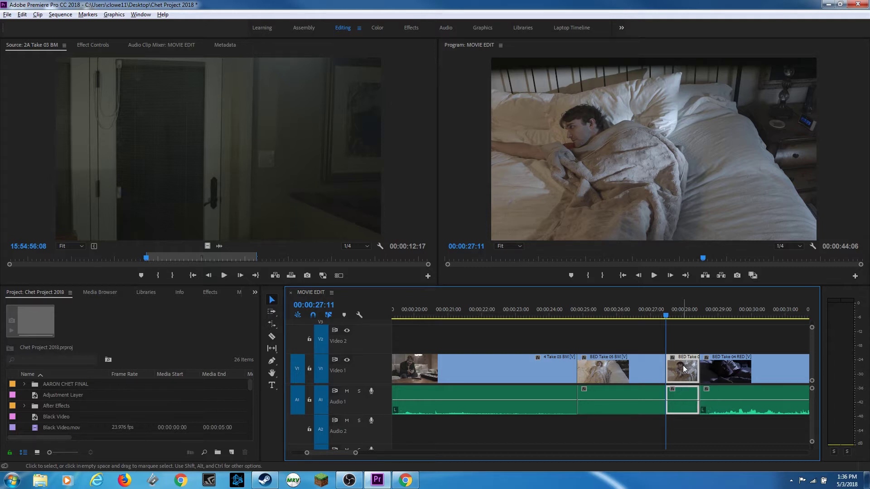
key("shift+Delete")
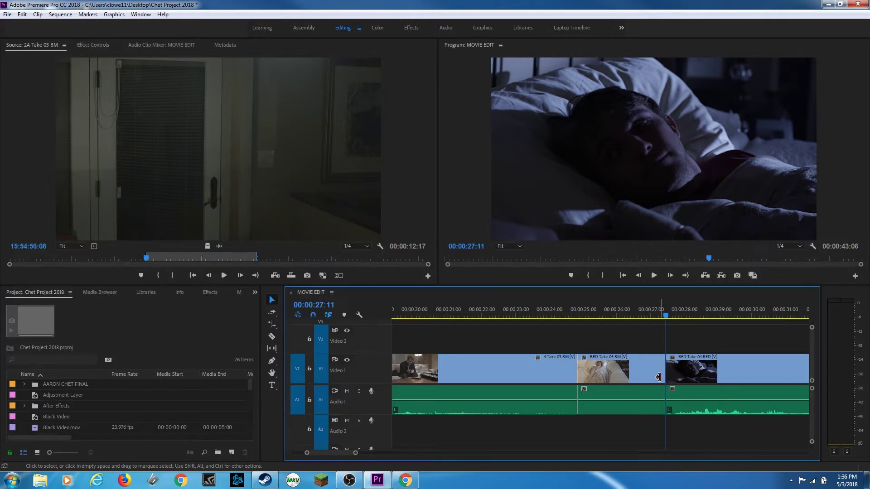
Step: Undo the ripple delete, then try a Ctrl+K edit at the playhead and undo it
key("ctrl+z")
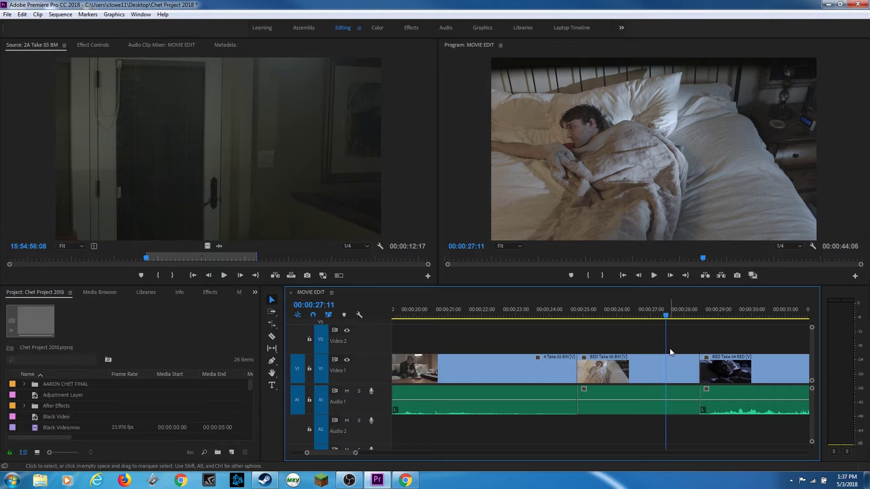
key("ctrl+k")
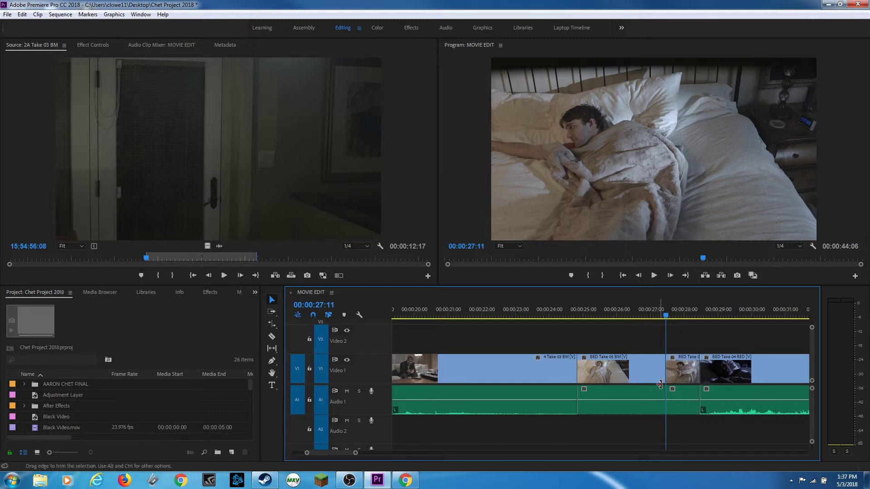
key("ctrl+z")
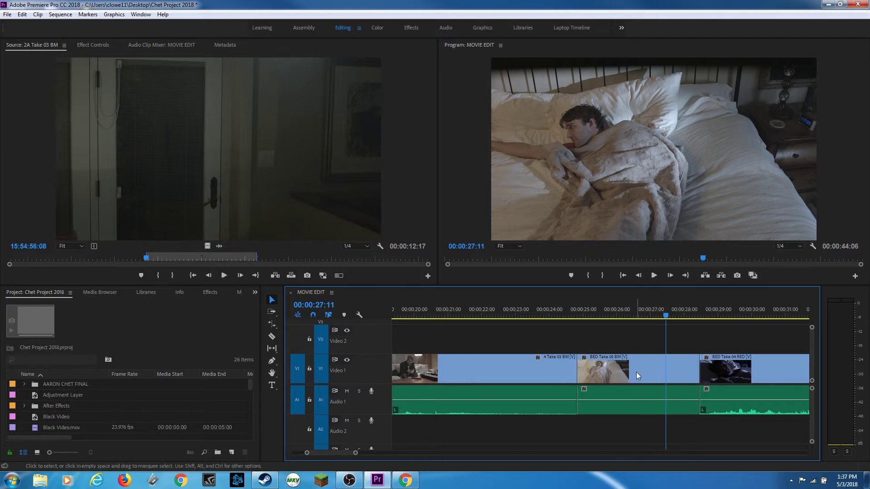
Step: Move BED Take 05 BM onto Video 2, cut targeted tracks at 00:00:23:14, and play past the cut
left_click_drag(623, 374, 543, 323)
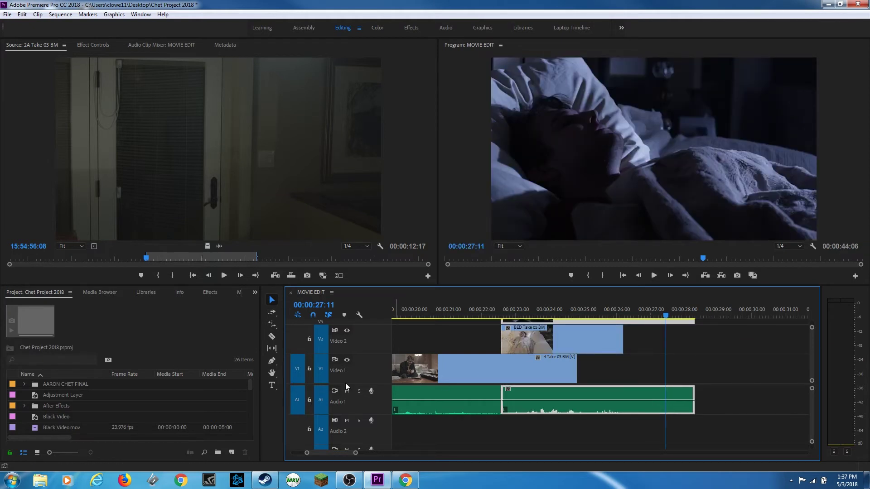
scroll(423, 412, "up", 1)
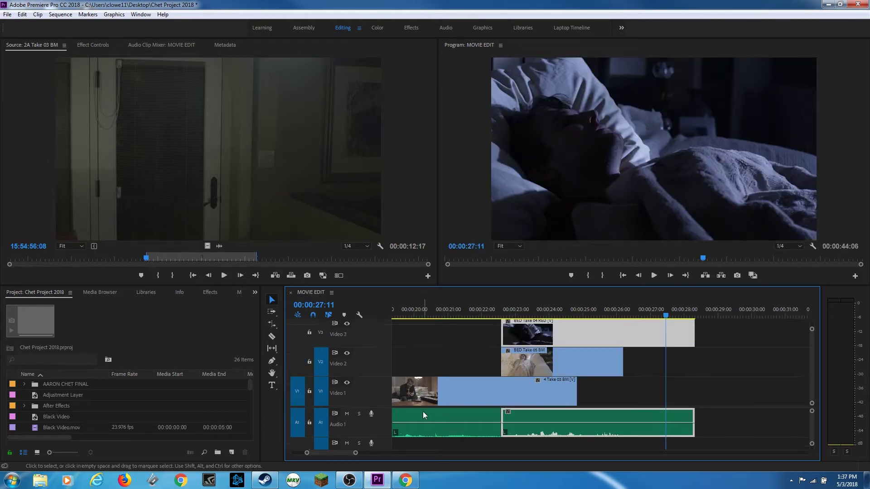
left_click(686, 379)
left_click(535, 313)
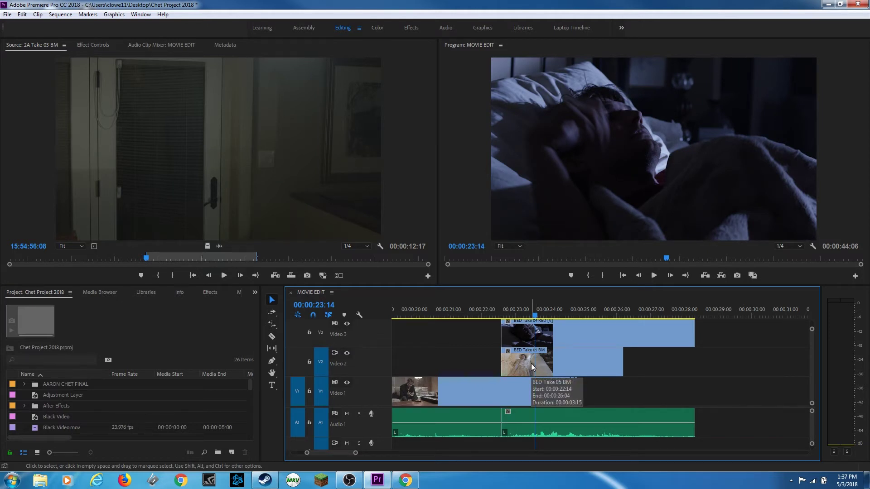
key("ctrl+k")
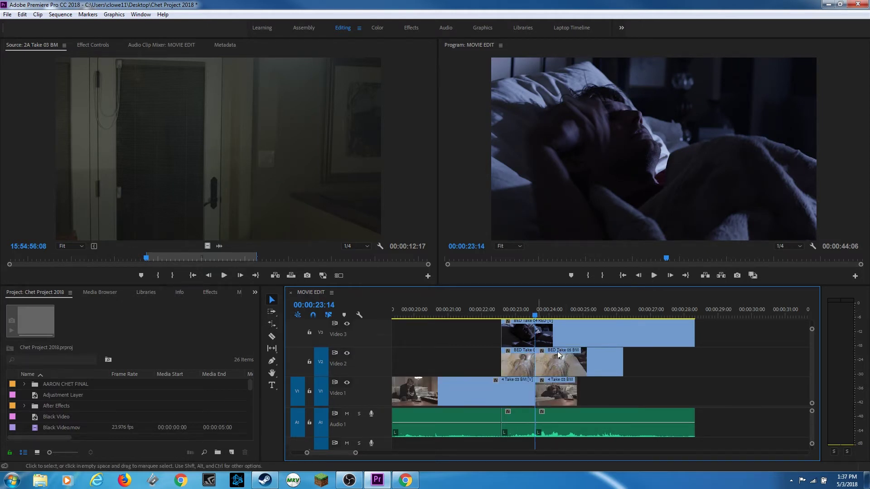
key("space")
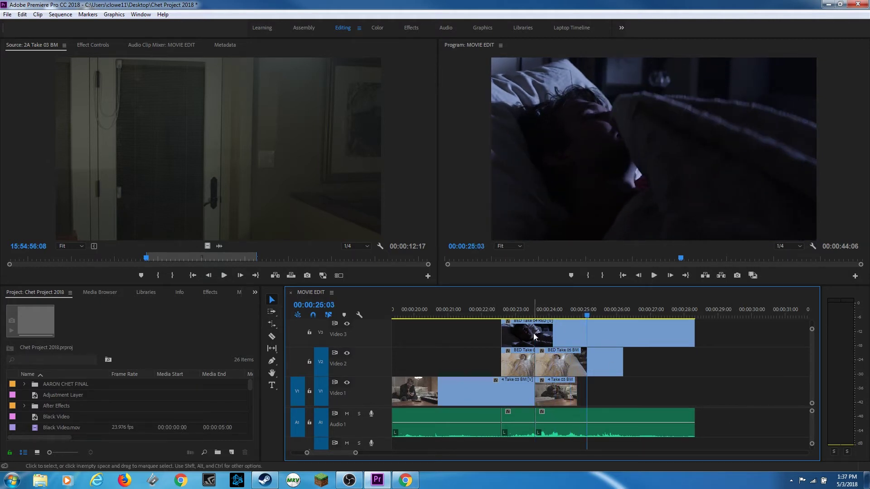
Step: Target Video 3 and try cutting every track at 00:00:24:12, then undo
left_click(320, 334)
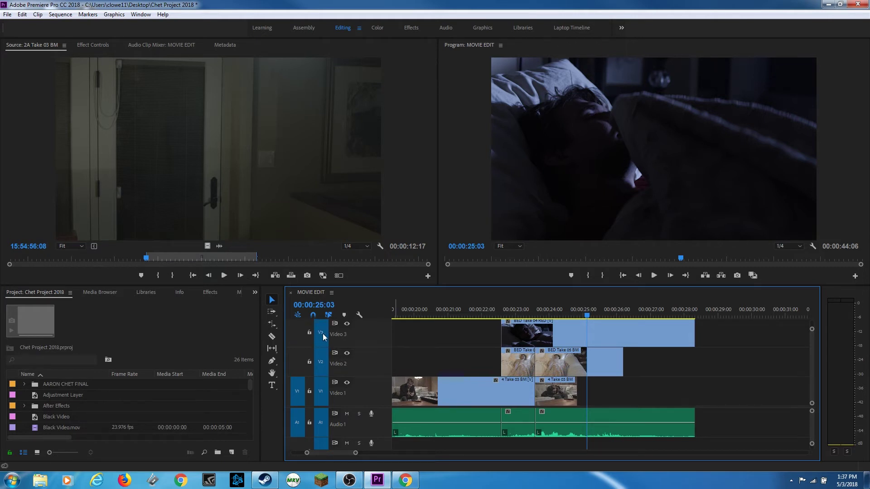
left_click_drag(575, 316, 565, 318)
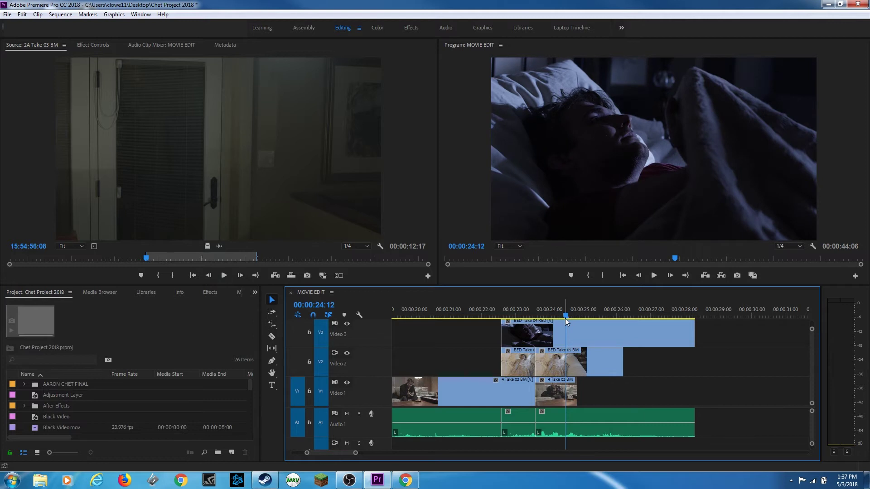
key("ctrl+v")
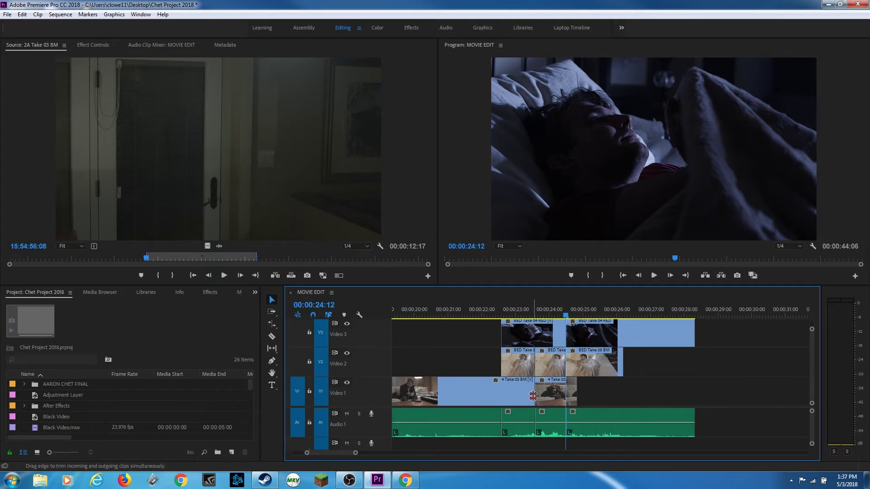
key("ctrl+z")
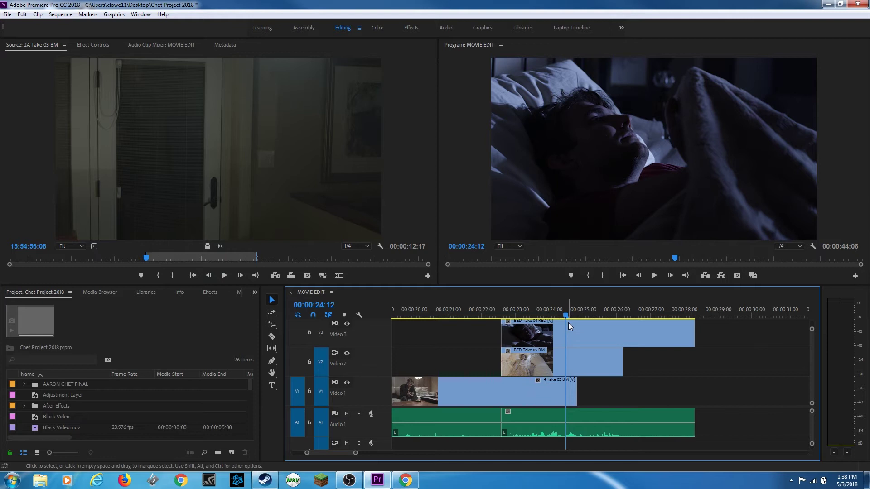
Step: Cut all tracks at 00:00:24:05, delete the pieces right of the playhead, then restore them
left_click(556, 316)
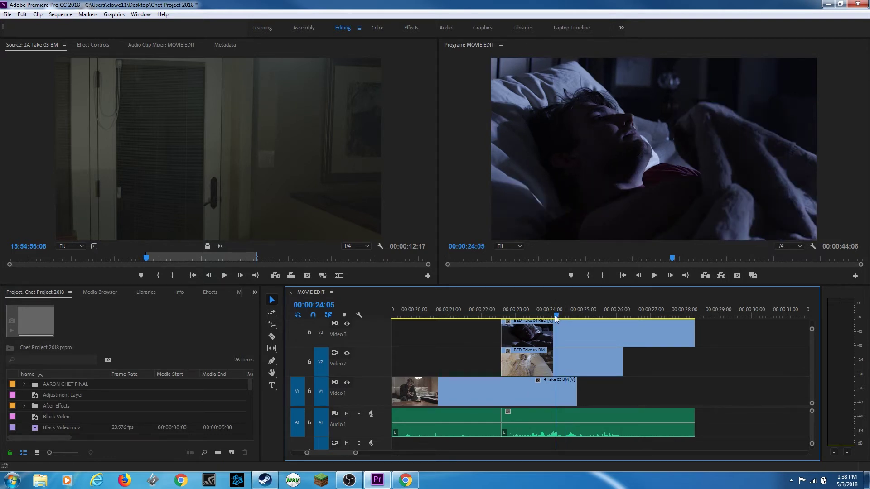
key("ctrl+shift+k")
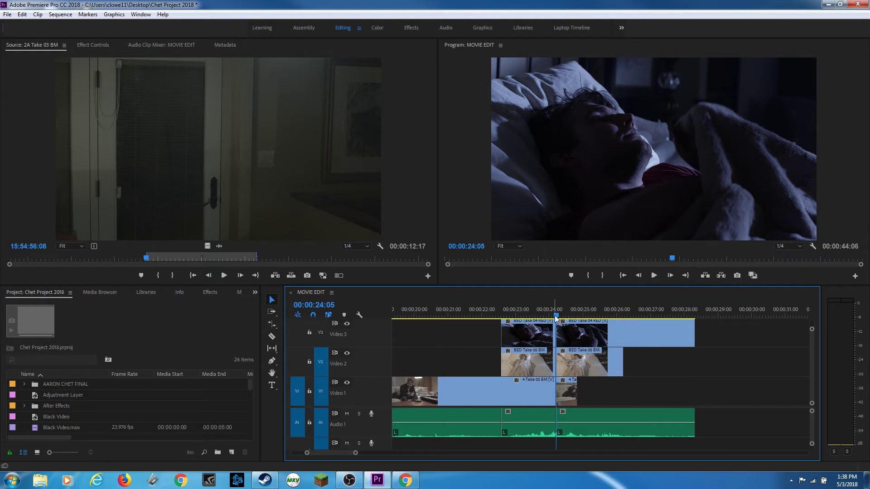
left_click_drag(724, 427, 568, 346)
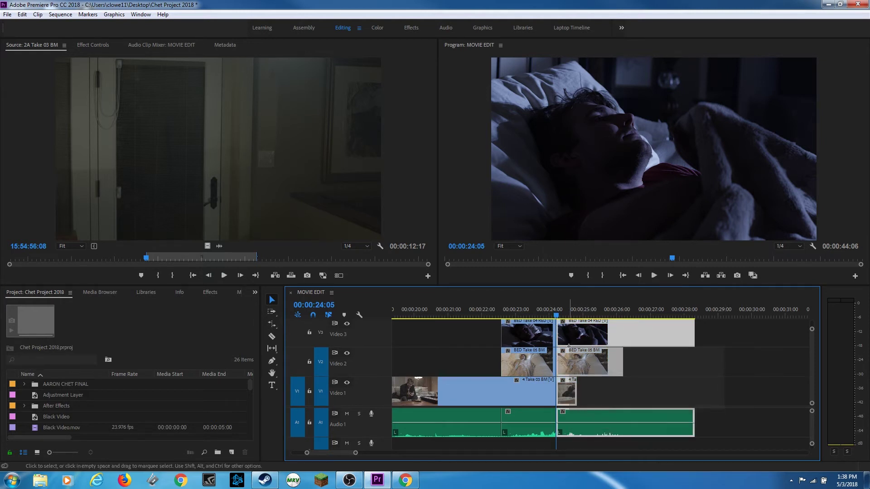
key("Delete")
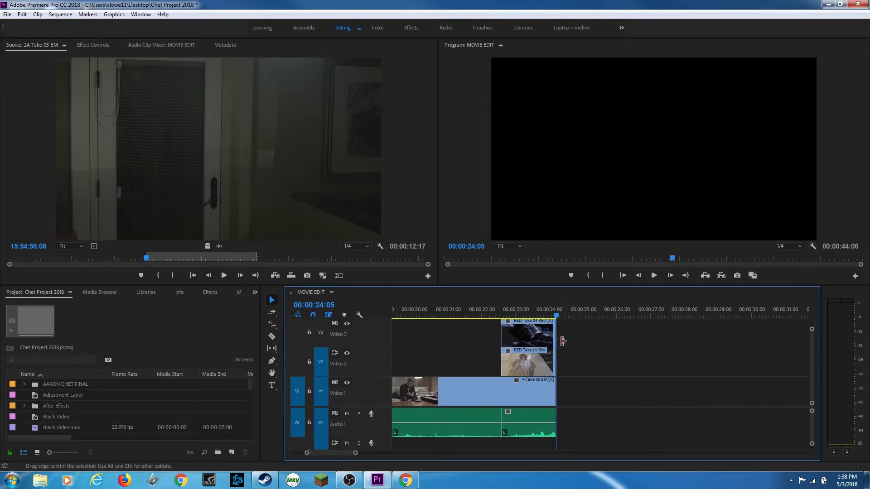
key("ctrl+z")
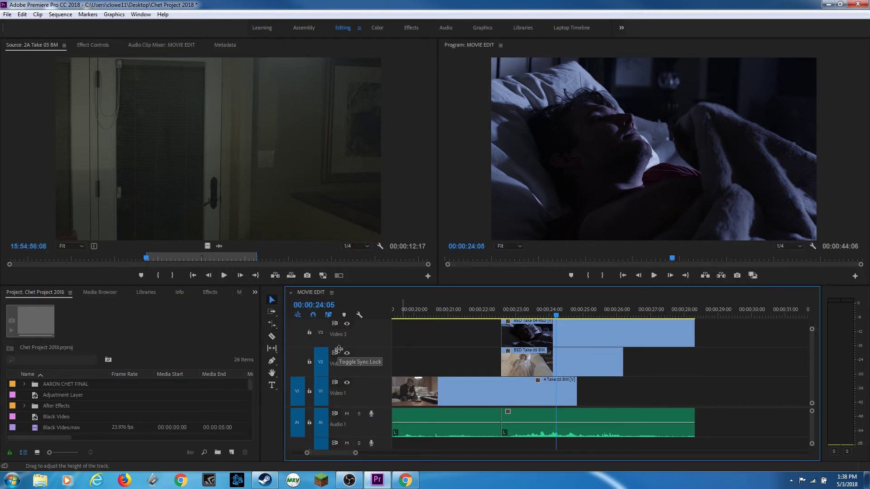
Step: Switch to the Razor tool and split the Video 2 clip at the playhead
key("c")
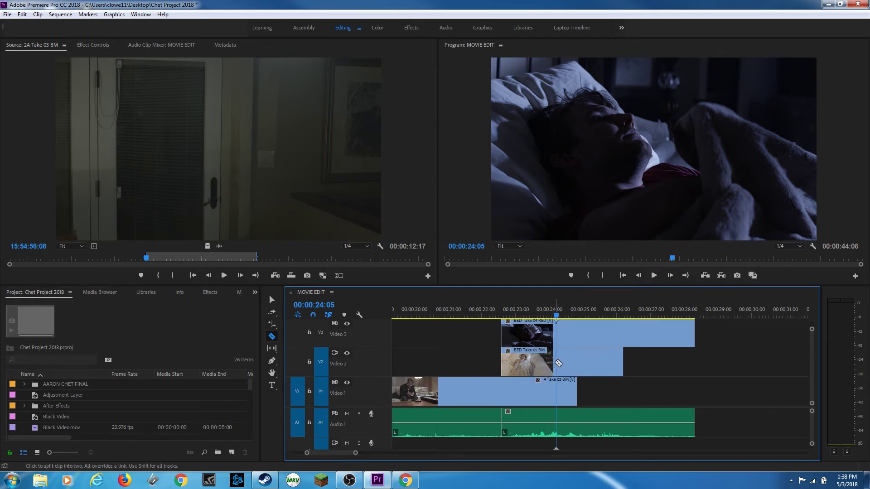
left_click(557, 364)
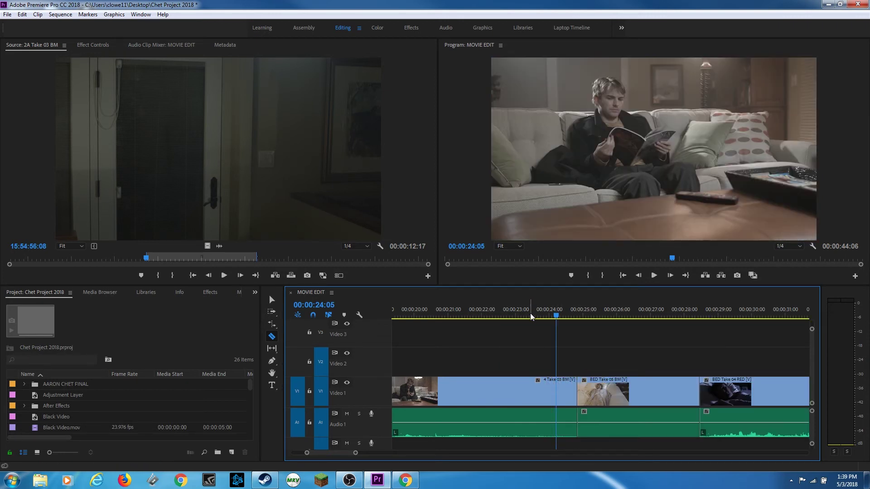
Step: Trial-split the Video 1 clip at 00:00:22:07, then undo that split
left_click_drag(530, 314, 491, 315)
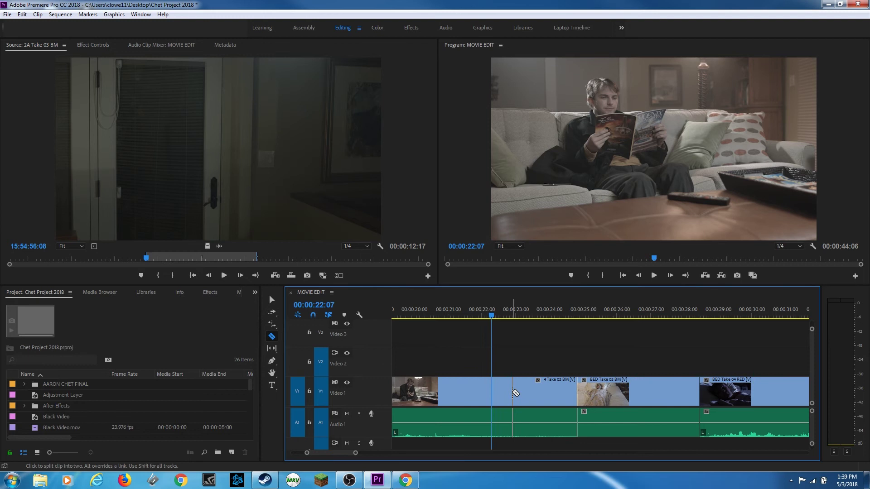
left_click(492, 394)
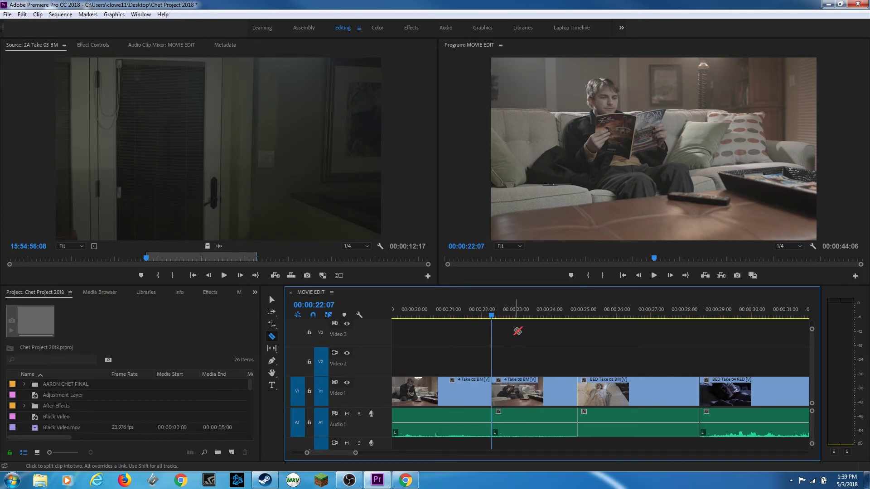
key("space")
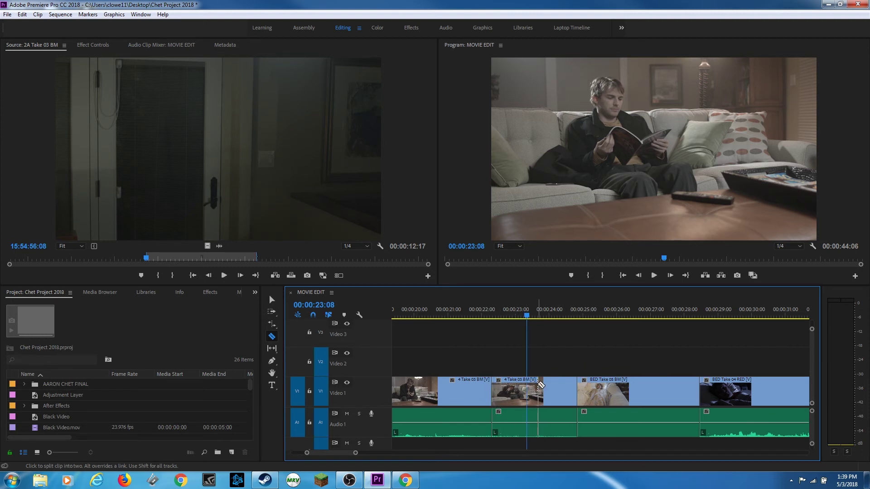
key("ctrl+z")
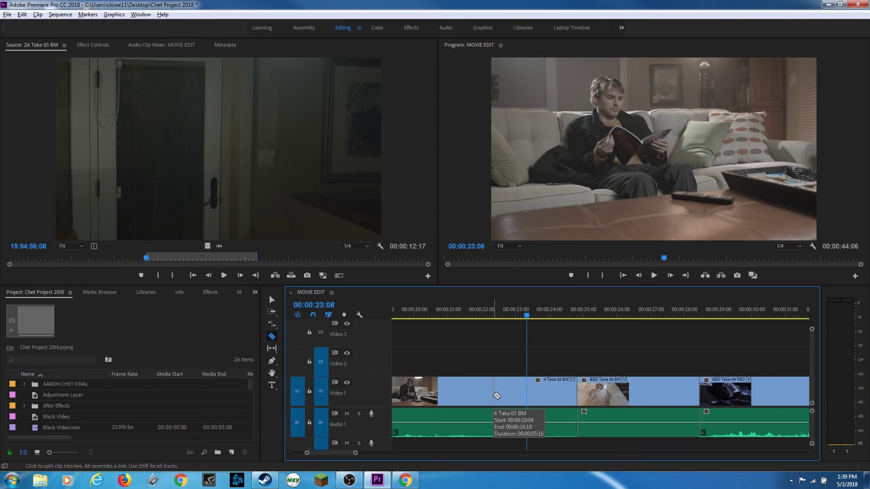
Step: Split 4 Take 03 BM's video near 00:00:22:18 and its audio separately near 00:00:24:05
left_click(496, 396)
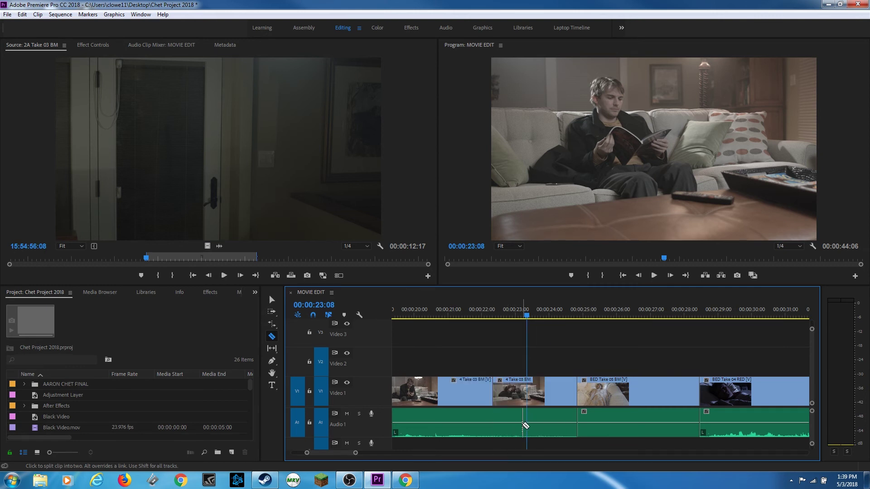
left_click(542, 431)
key("v")
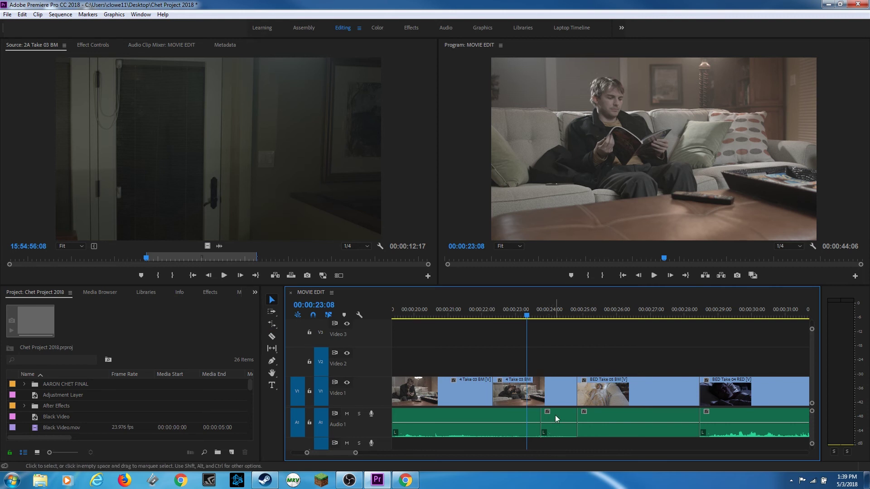
Step: Select and delete only the first audio piece on Audio 1, then undo the deletion and cuts
left_click(556, 416)
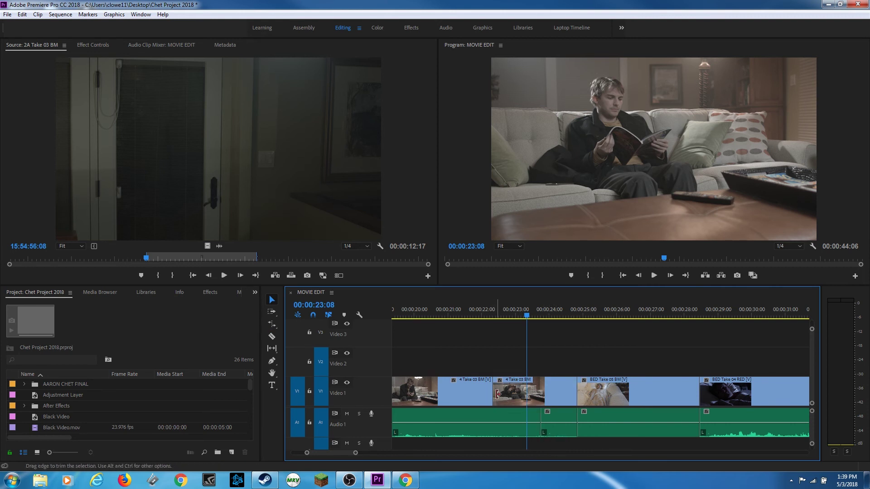
left_click(462, 395)
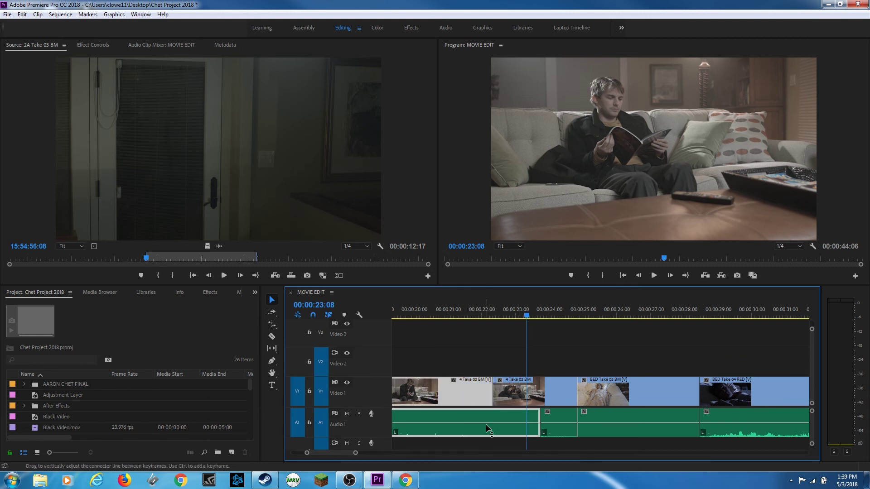
left_click(472, 369)
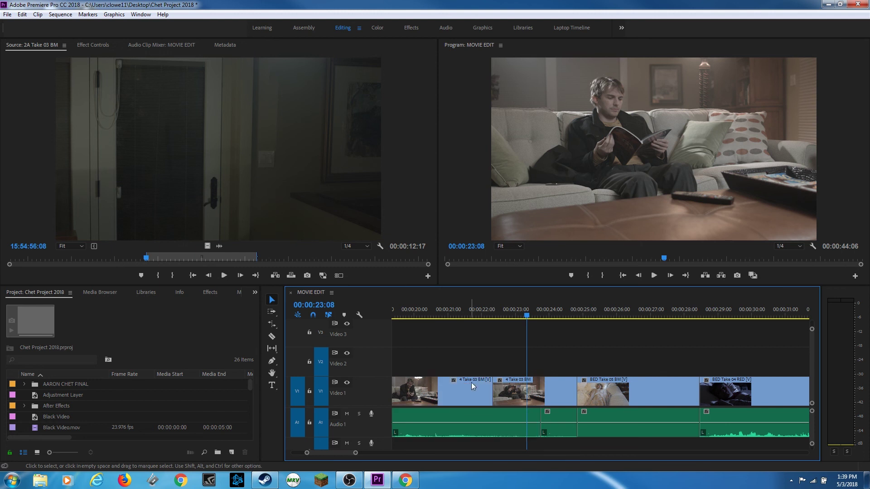
left_click(463, 415, "alt")
key("Delete")
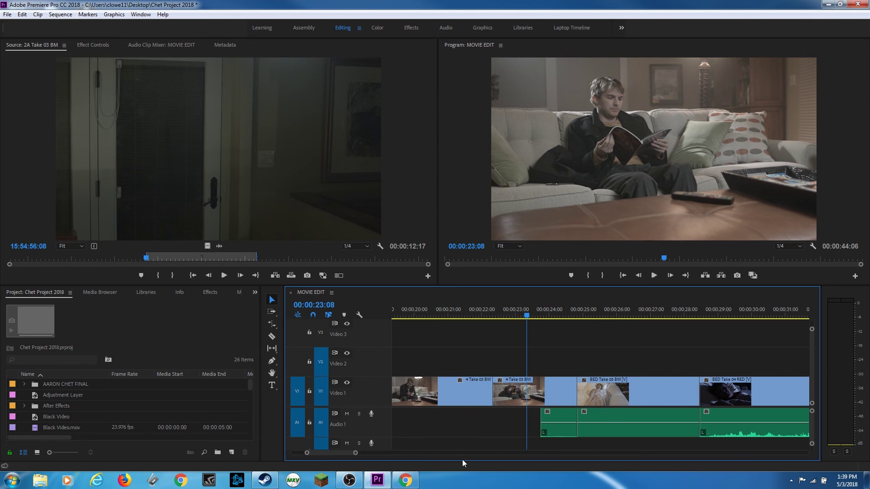
key("ctrl+z")
key("ctrl+z")
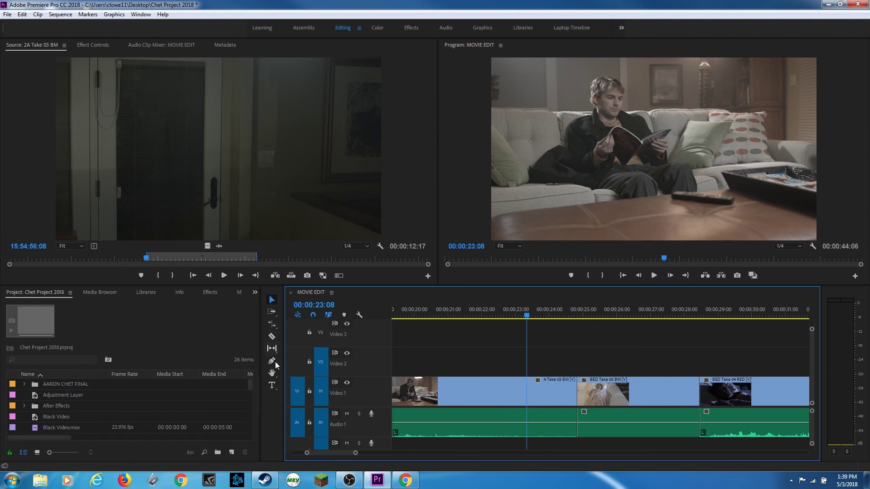